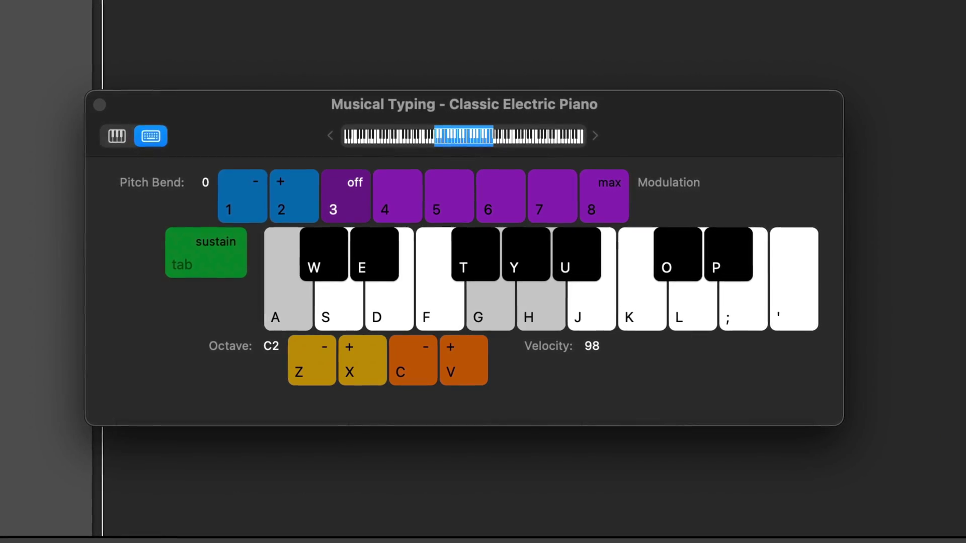
# - Play a Classic Electric Piano note on the J key
pyautogui.press('j')
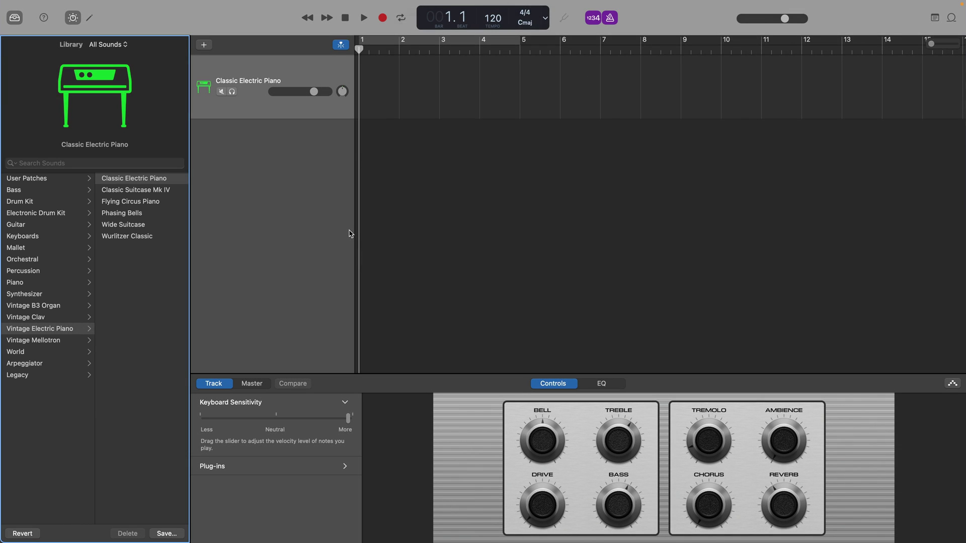
# - Bring up the Musical Typing keyboard from the Window menu
pyautogui.press('super+k')
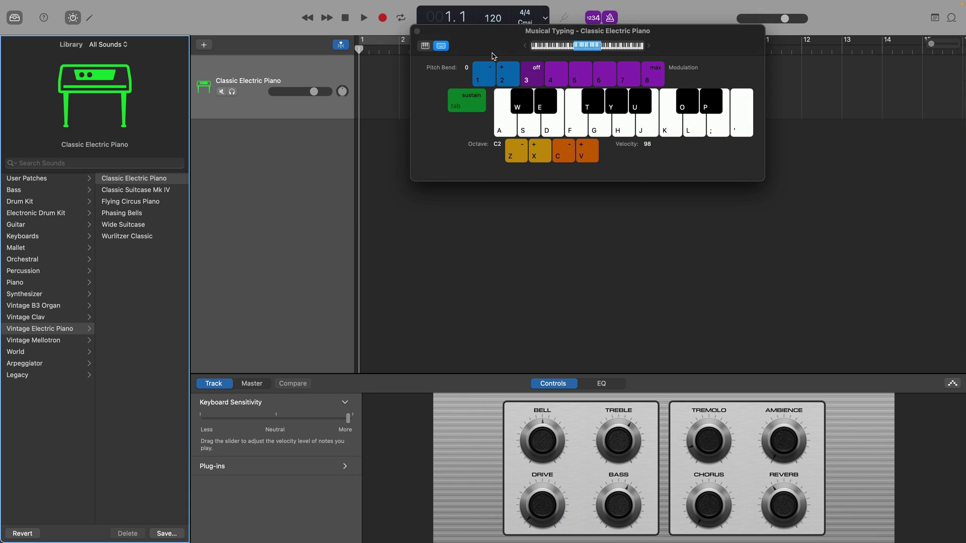
pyautogui.moveTo(425, 80); pyautogui.dragTo(363, 223)
pyautogui.press('super+k')
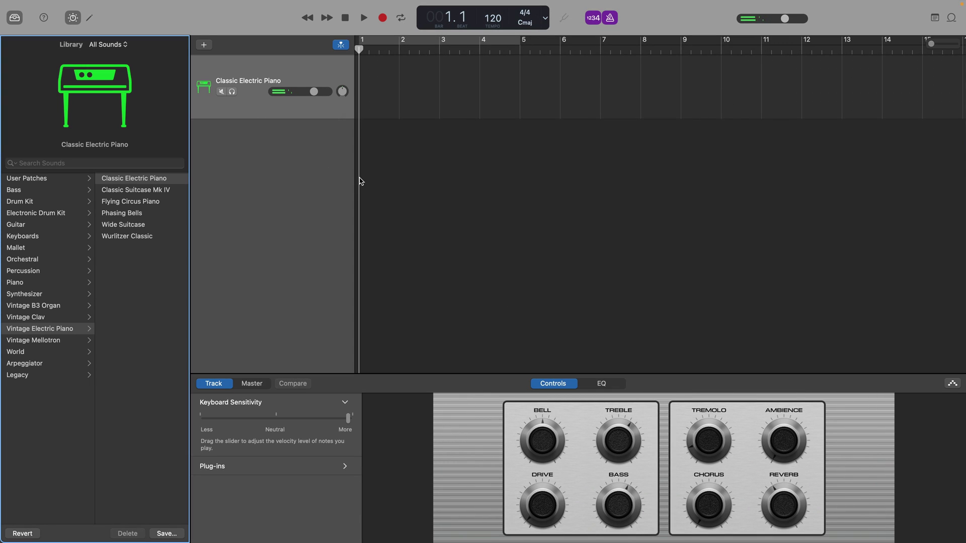
pyautogui.moveTo(172, 4)
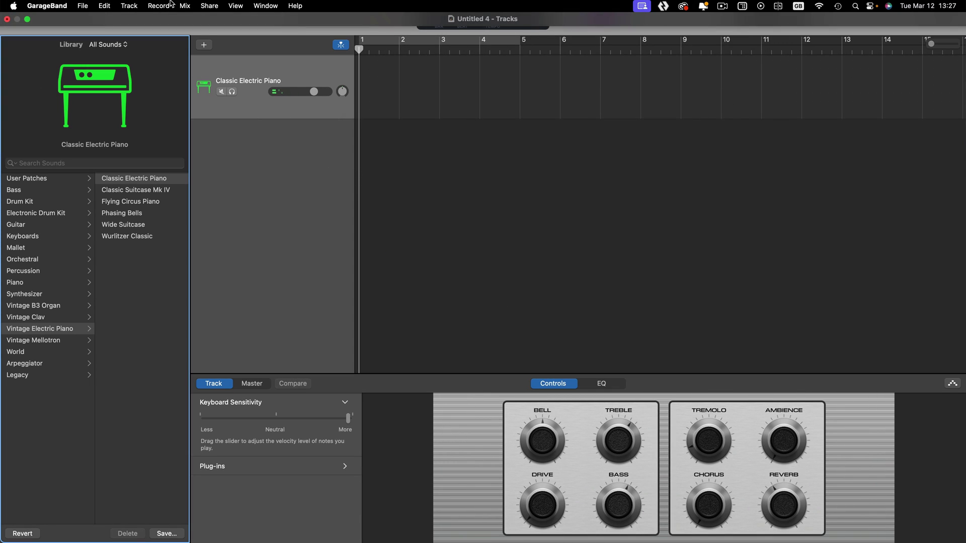
pyautogui.click(266, 5)
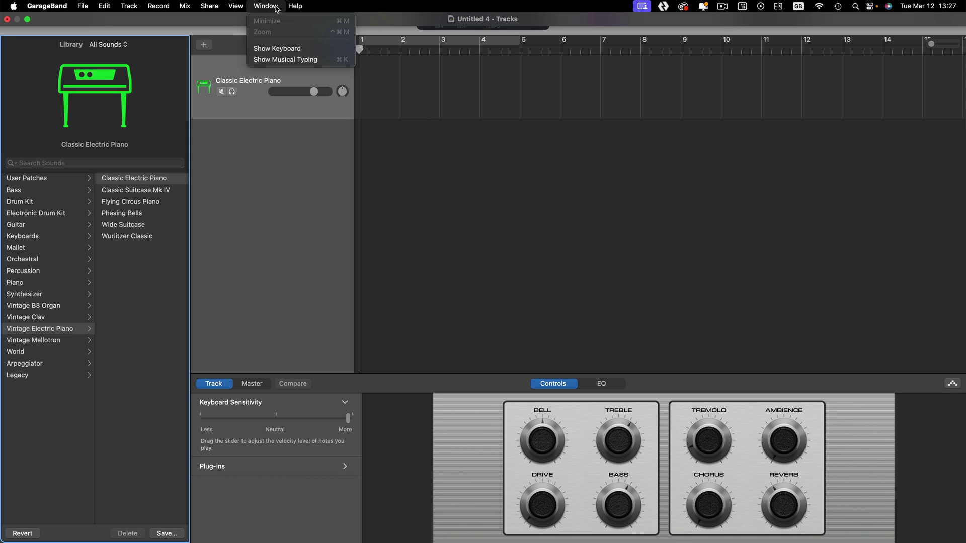
pyautogui.click(327, 61)
# - Play electric piano notes on the A, G, H and J keys
pyautogui.press('a')
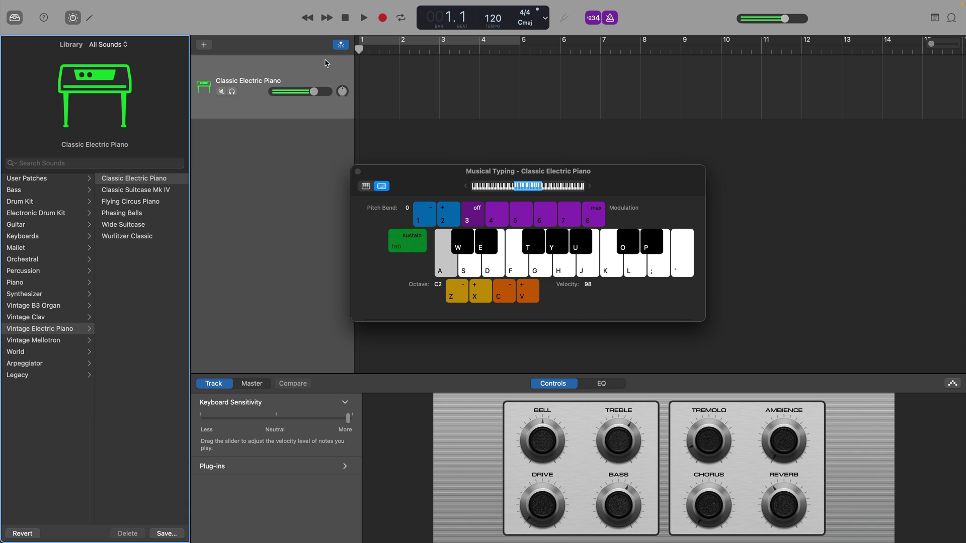
pyautogui.press('g')
pyautogui.press('h')
pyautogui.press('j')
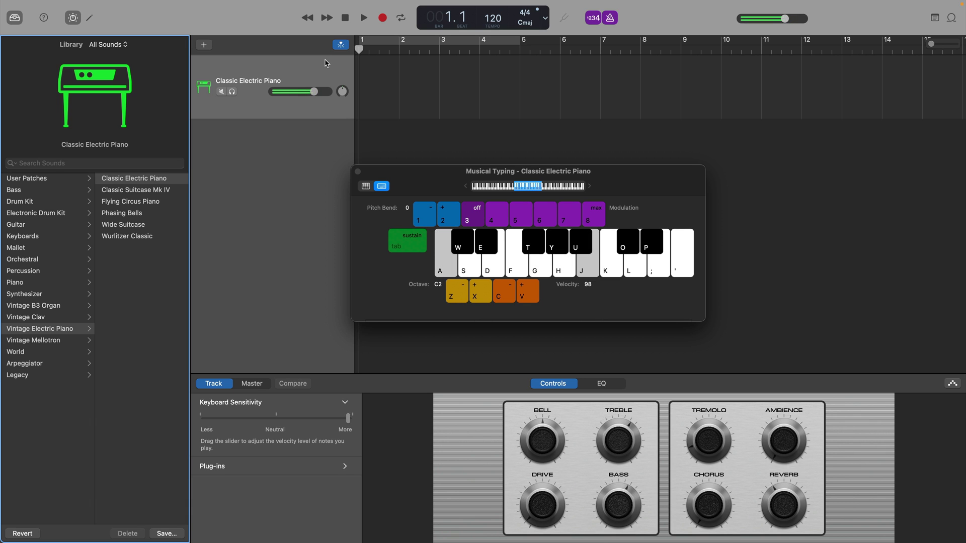
pyautogui.click(14, 18)
pyautogui.click(14, 18)
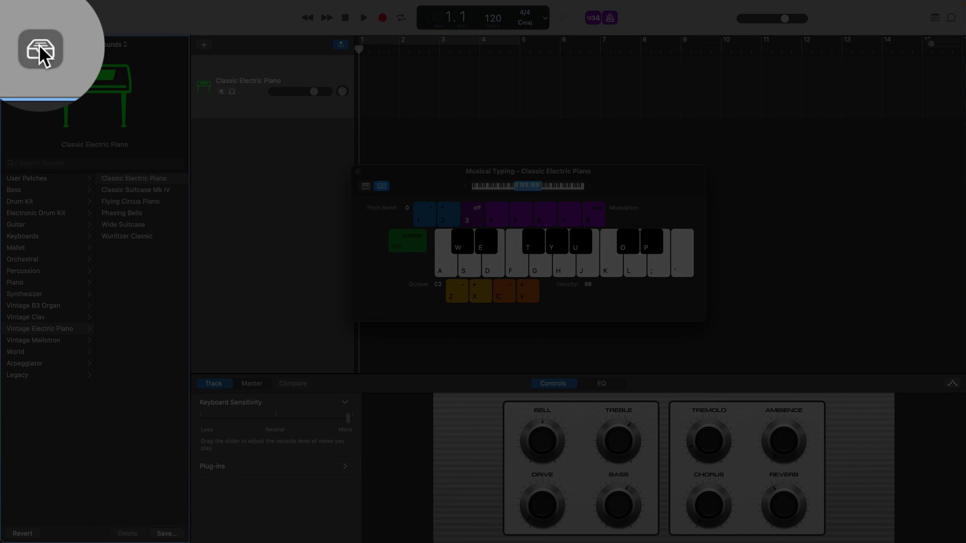
pyautogui.click(14, 18)
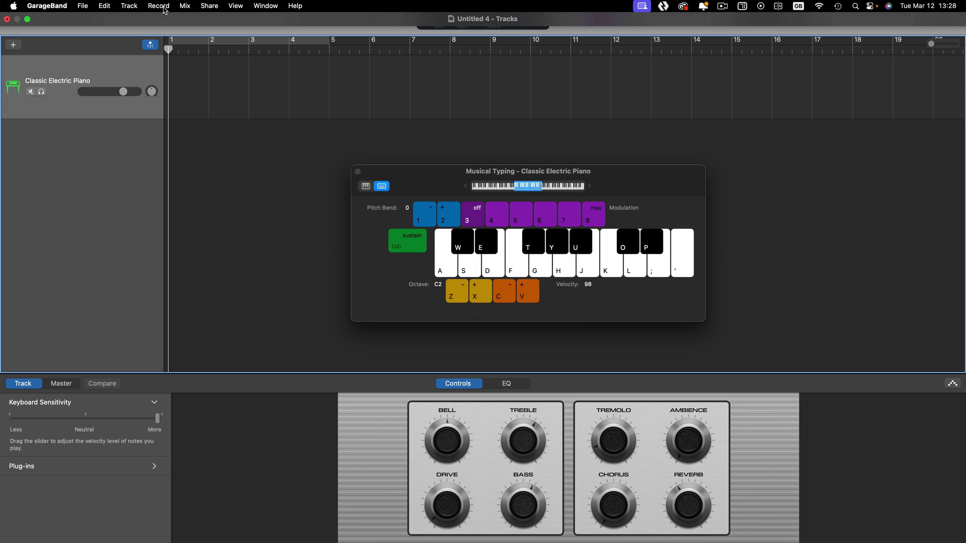
pyautogui.click(245, 6)
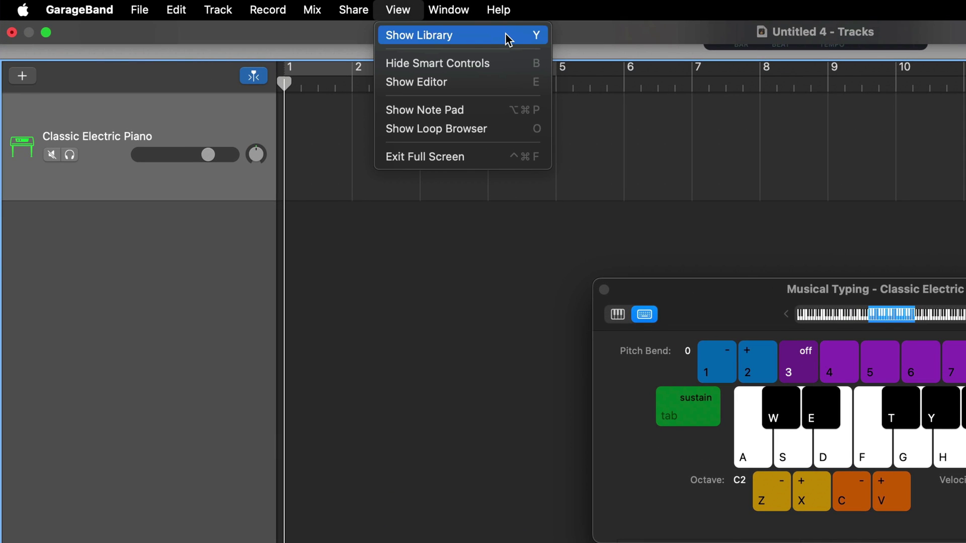
pyautogui.click(507, 36)
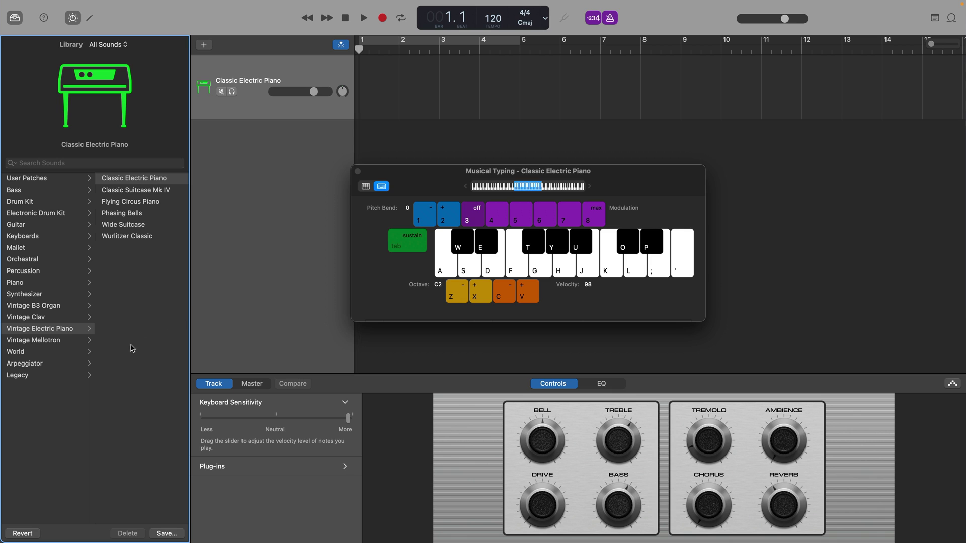
# - Browse the library's Legacy > GarageBand > Sound Effects patches
pyautogui.click(54, 378)
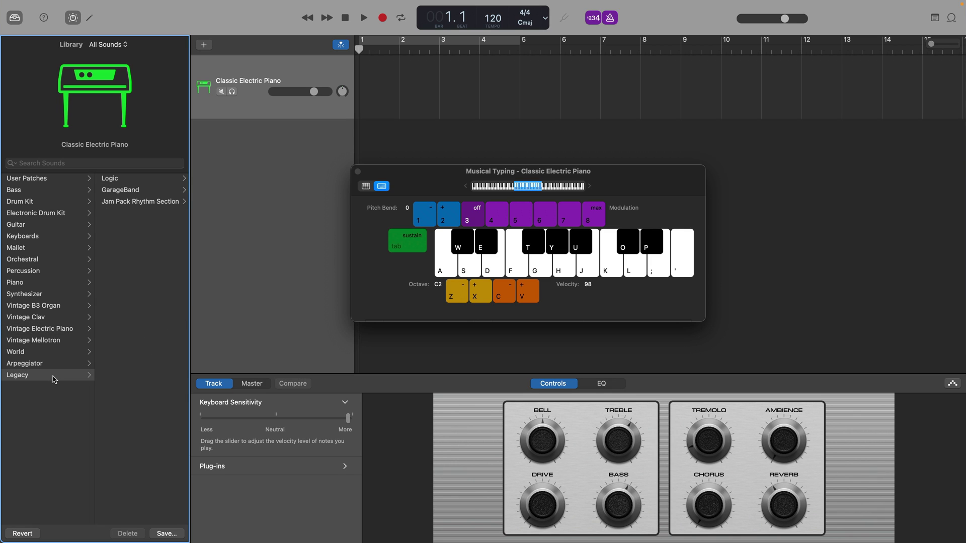
pyautogui.click(163, 194)
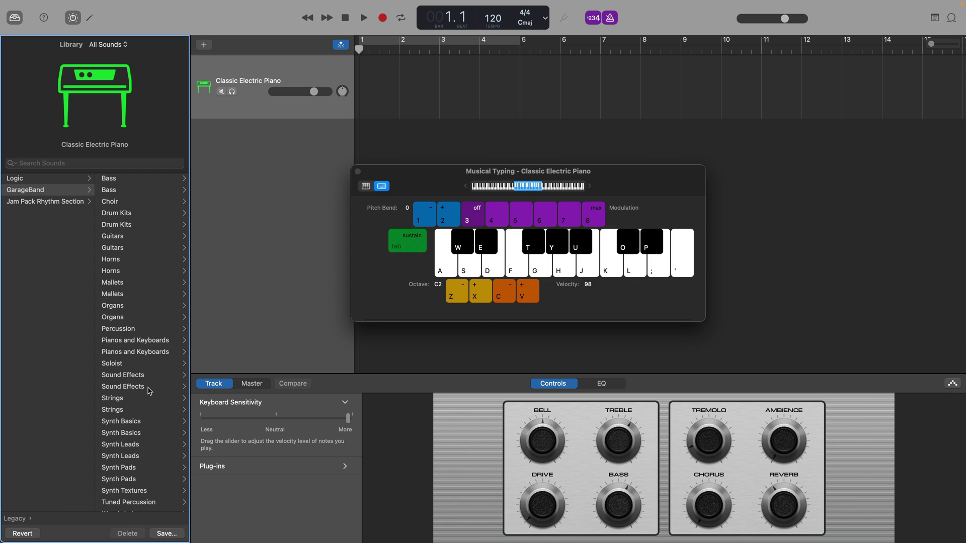
pyautogui.scroll(-2, 149, 391)
pyautogui.click(149, 358)
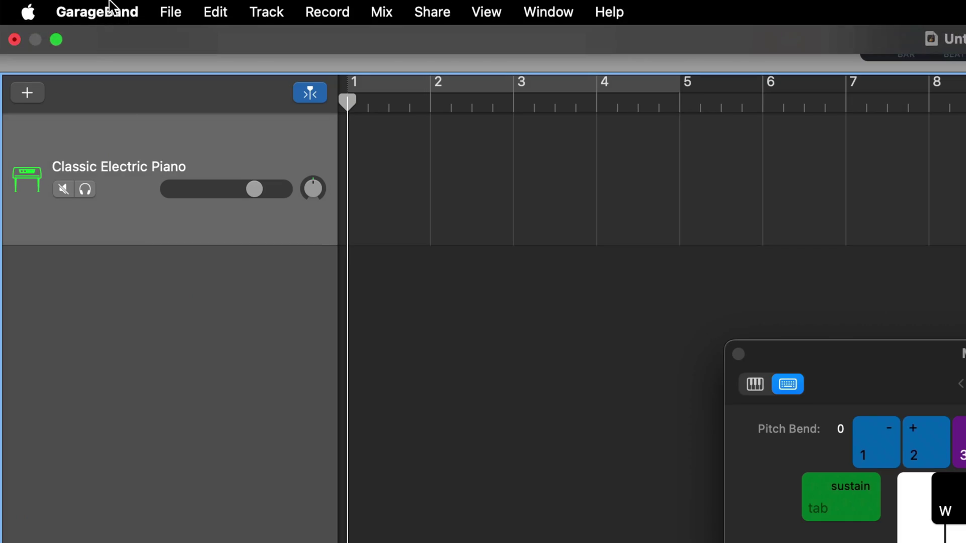
pyautogui.click(95, 13)
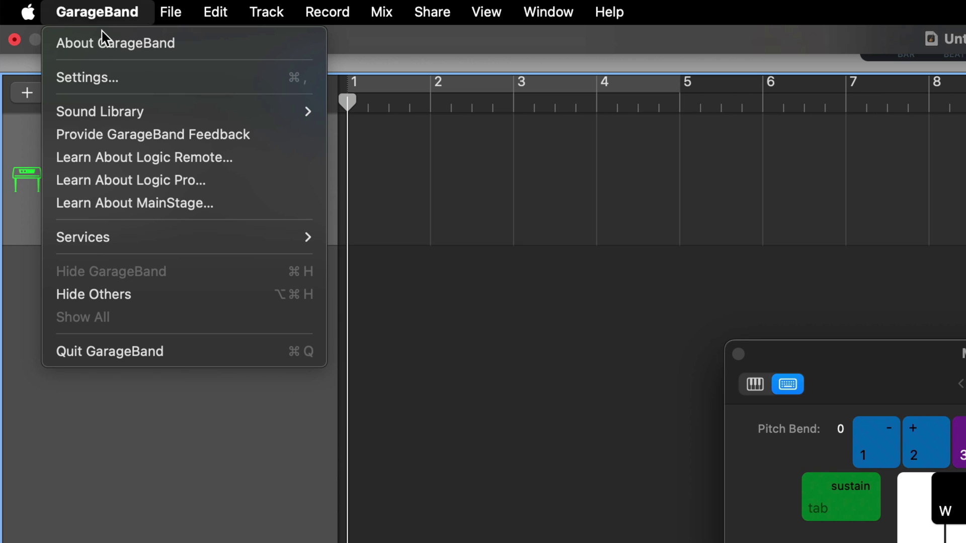
# - Locate the Applause and Laughter sound in the Library list
pyautogui.moveTo(177, 114)
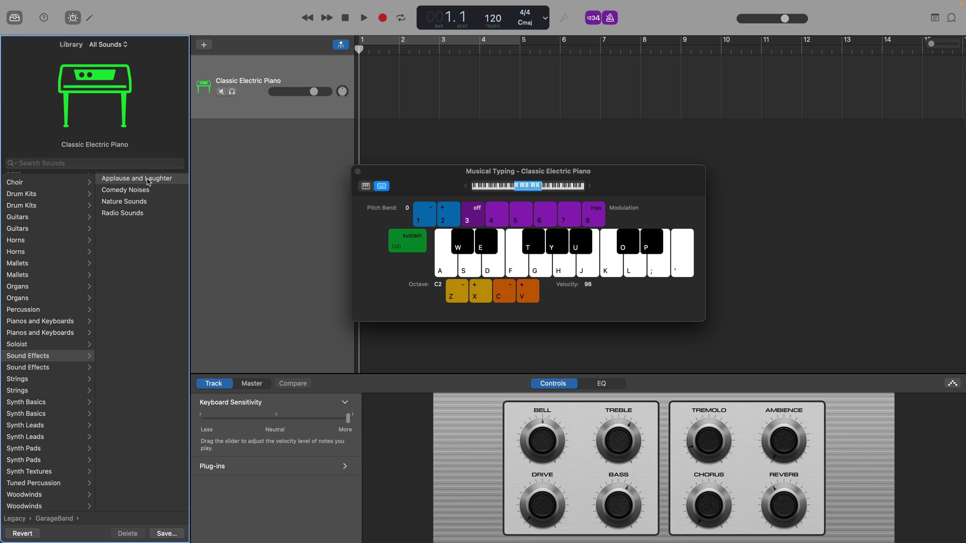
# - Load Applause and Laughter and audition Stadium Crowd Chant, Children Aaaah and Sitcom Laughter 04
pyautogui.click(148, 180)
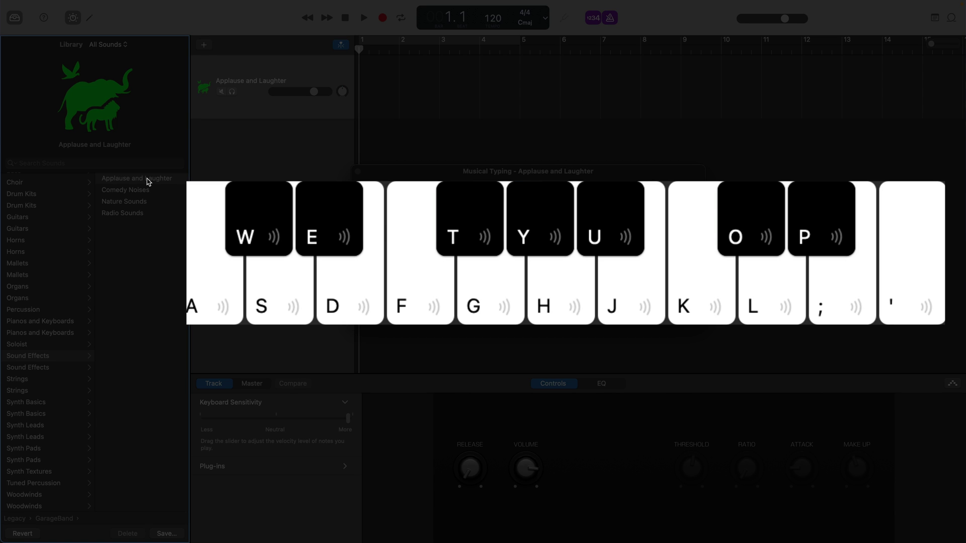
pyautogui.press('s')
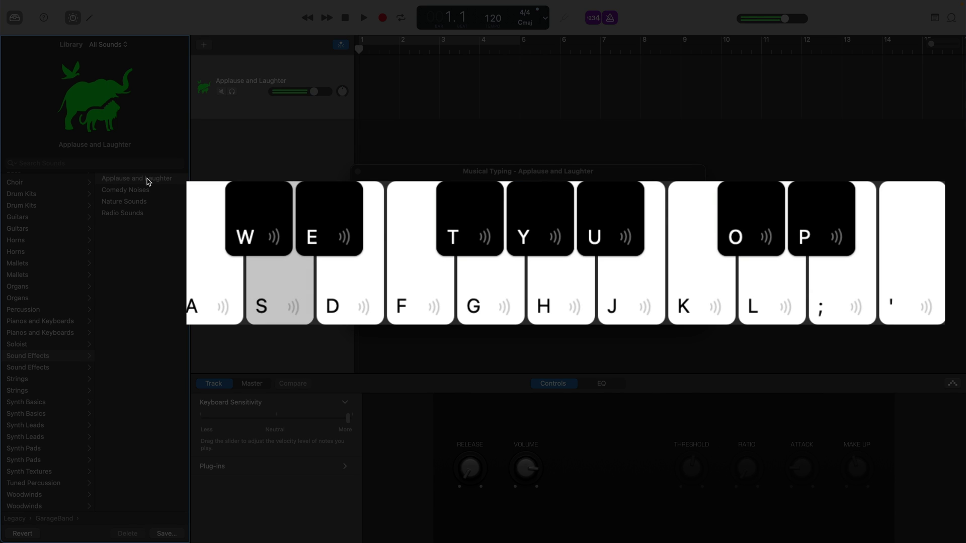
pyautogui.press('h')
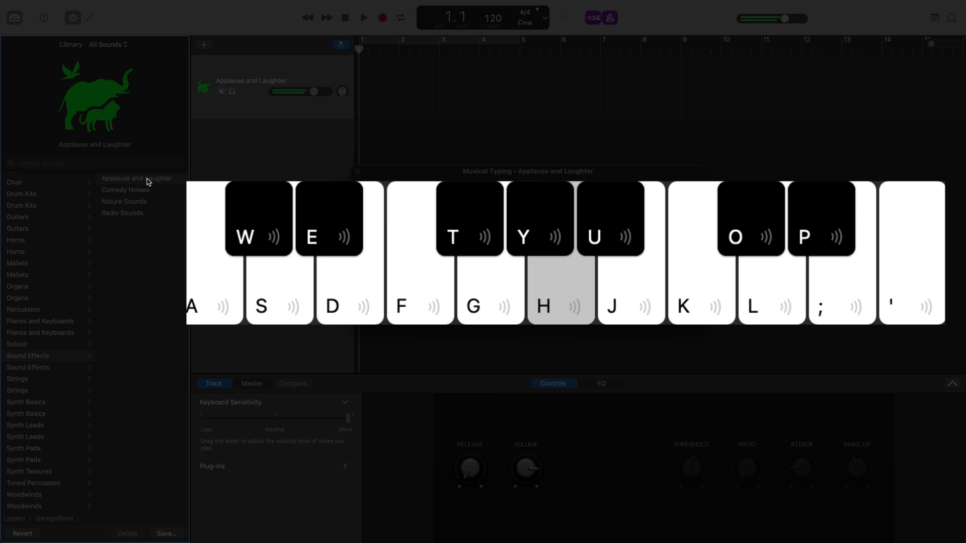
pyautogui.press('l')
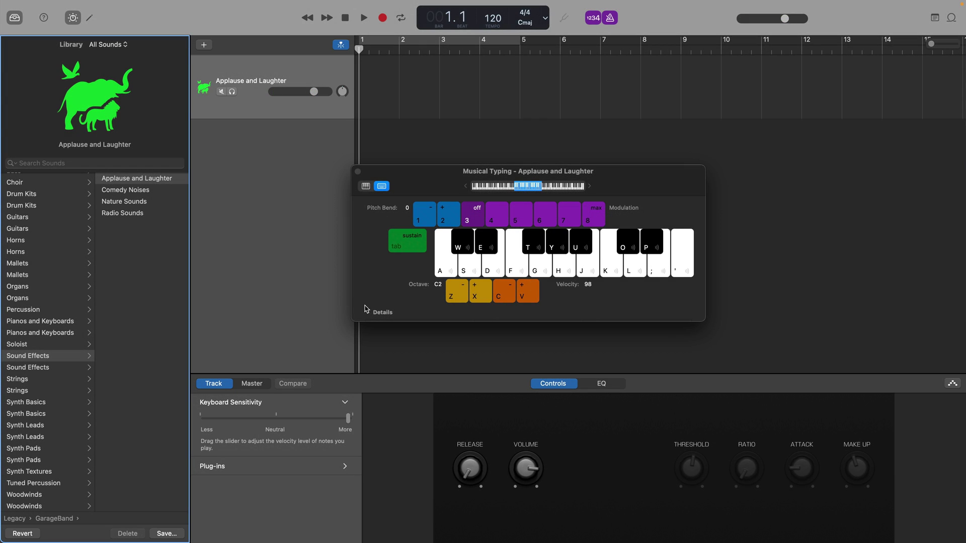
# - Show the Details key map, audition the A, G, J and L samples, and drop to octave C1
pyautogui.click(369, 313)
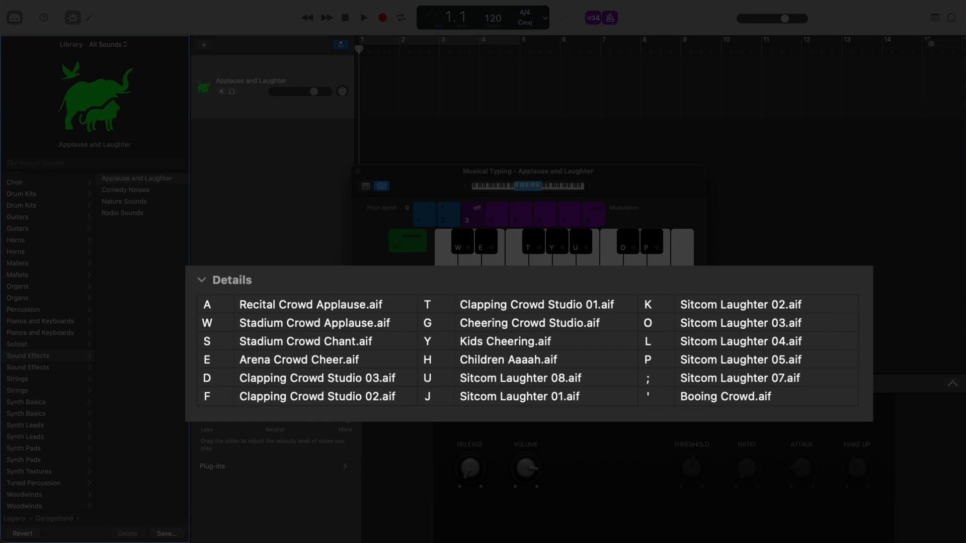
pyautogui.press('a')
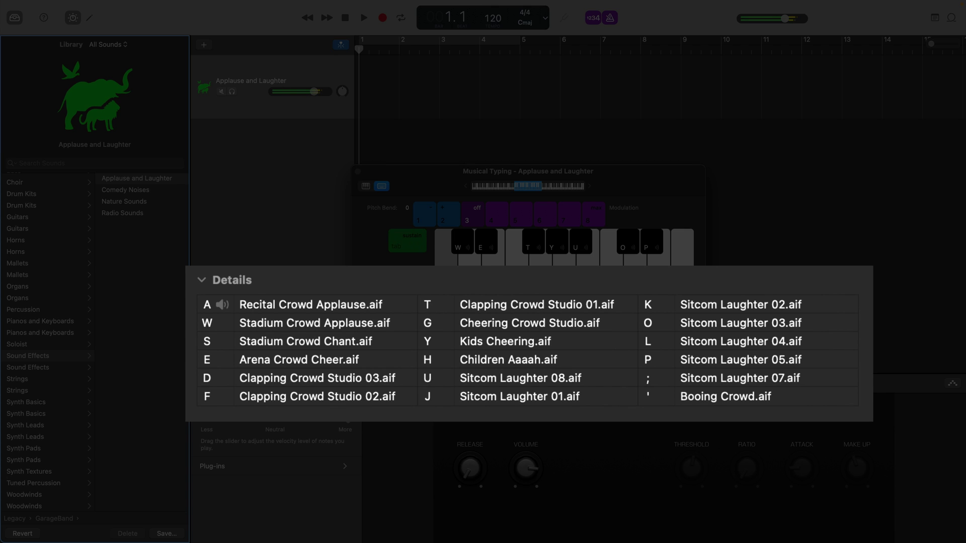
pyautogui.press('g')
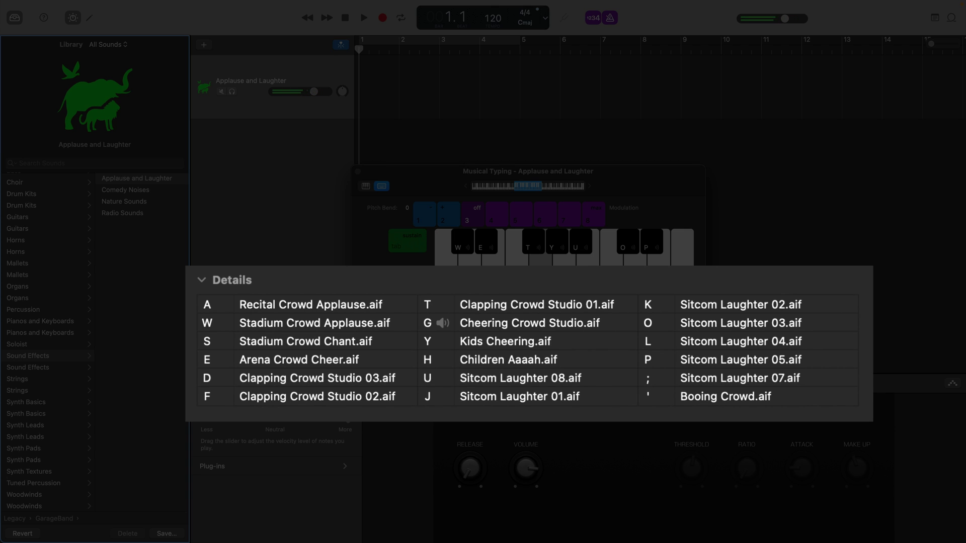
pyautogui.press('j')
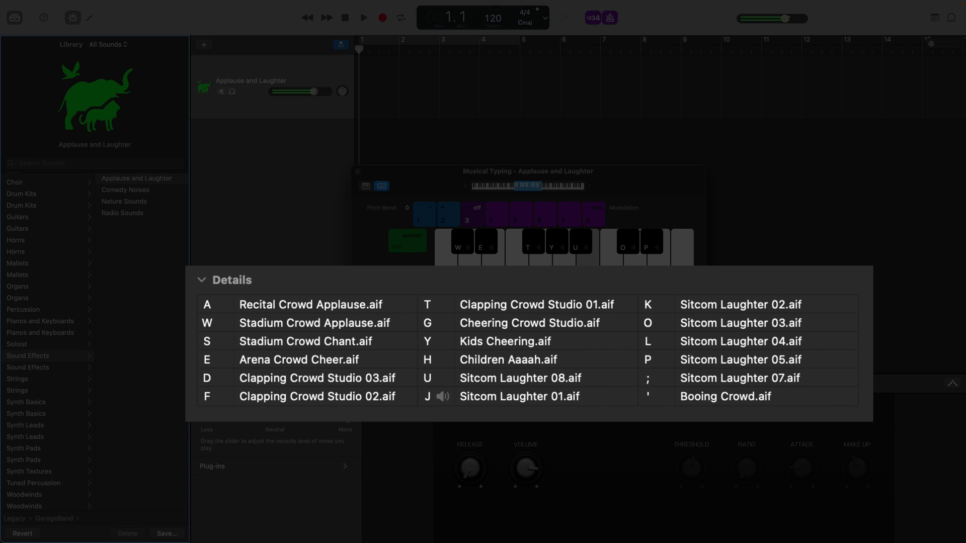
pyautogui.press('l')
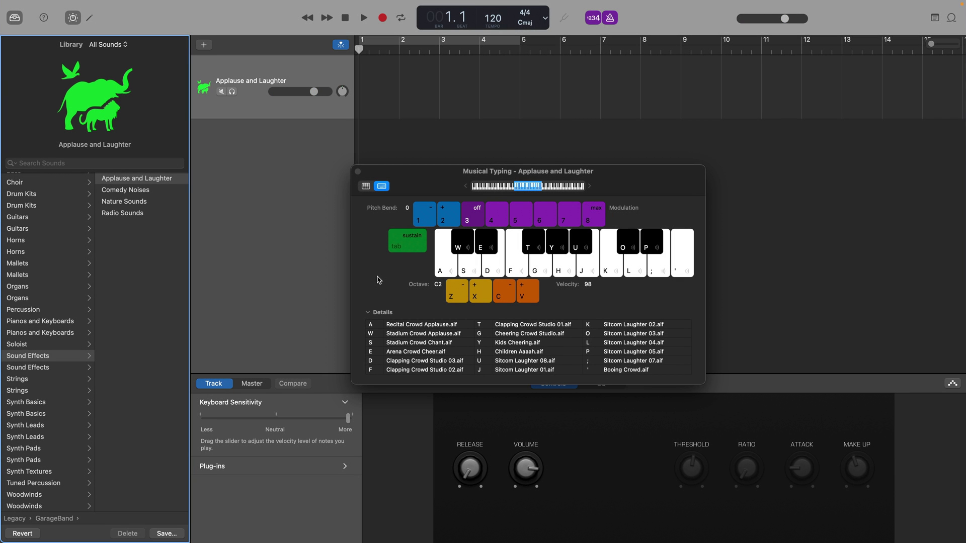
pyautogui.click(455, 294)
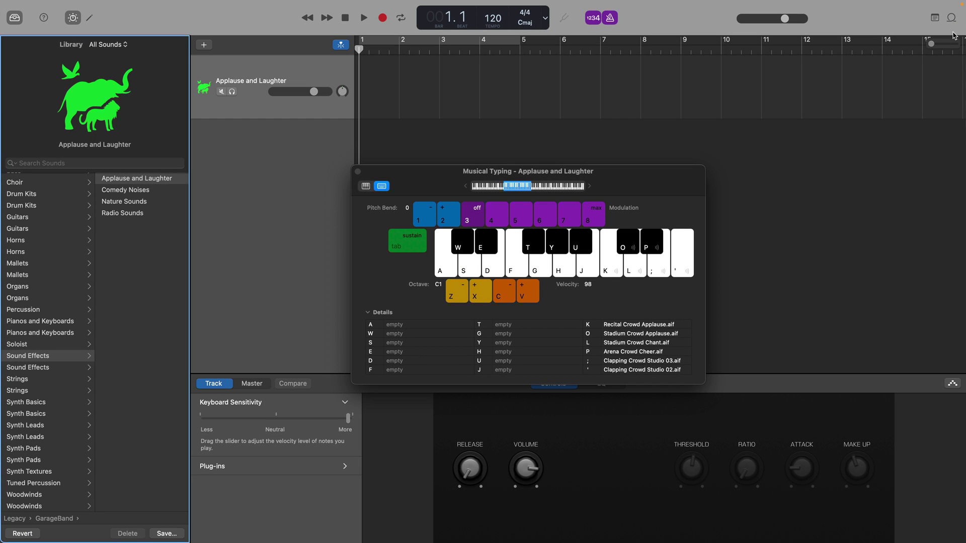
pyautogui.click(951, 18)
# - Search loops for 'kick' and preview BHG2_Kick_05, BHG2_Kick_10, Big Room Kick and others
pyautogui.write('kick')
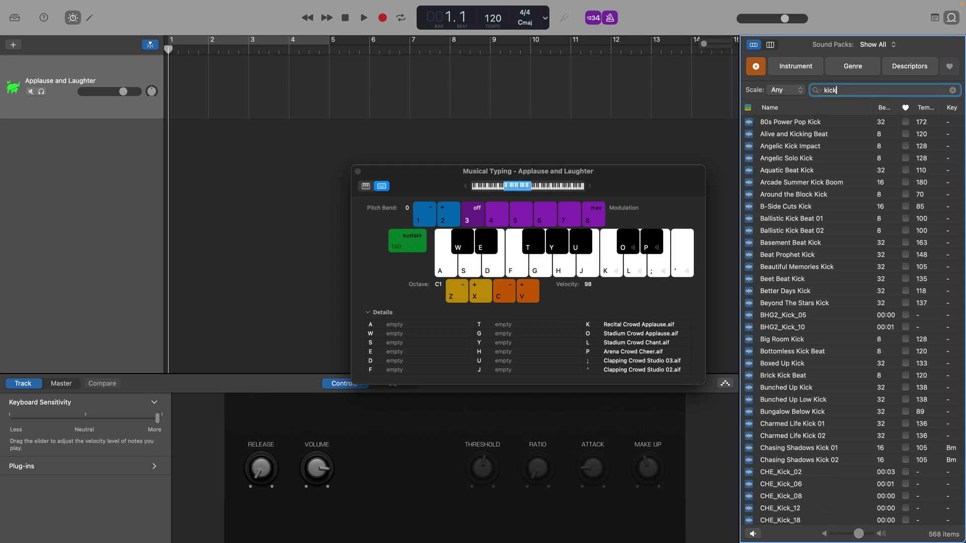
pyautogui.click(784, 316)
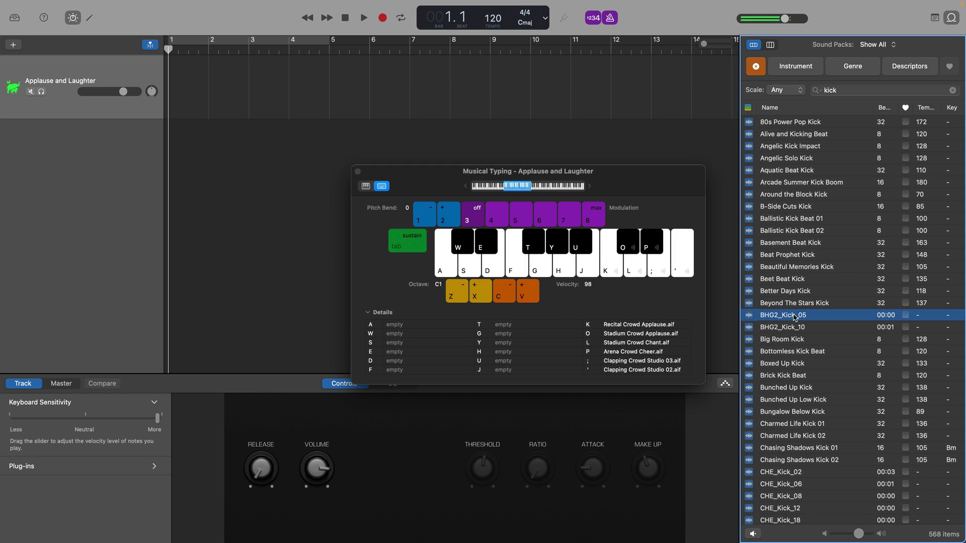
pyautogui.click(793, 328)
pyautogui.click(793, 341)
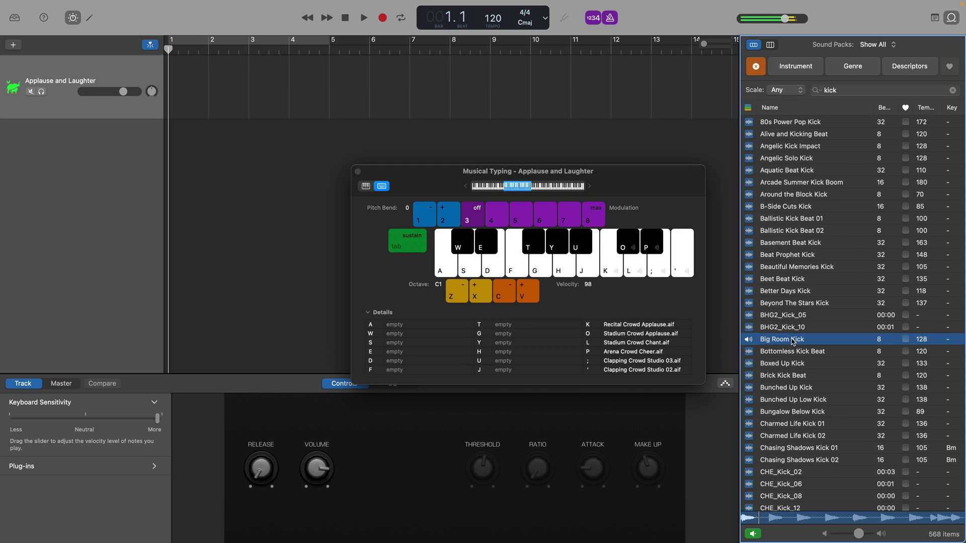
pyautogui.click(795, 351)
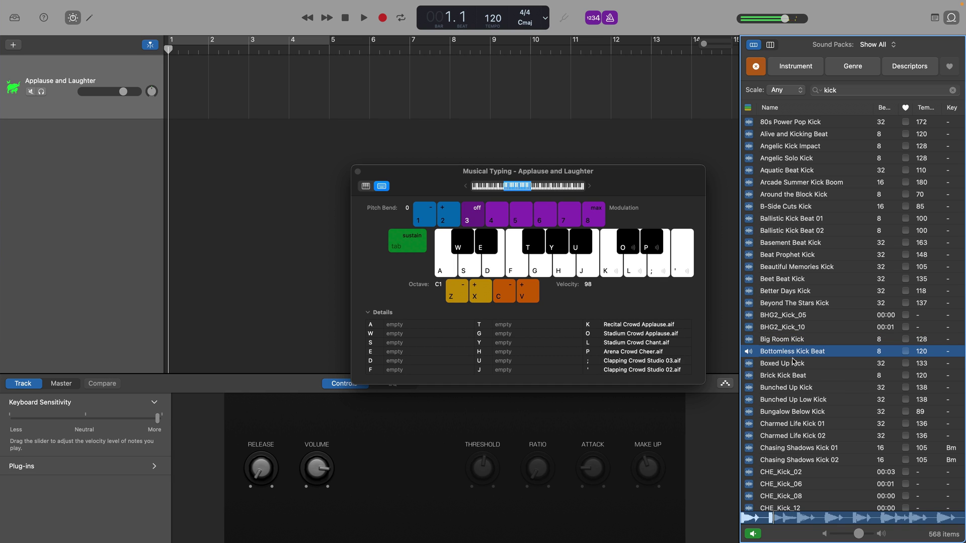
pyautogui.click(792, 364)
# - Filter to drums, assign Beat Prophet Kick to the A key, and test it
pyautogui.click(787, 280)
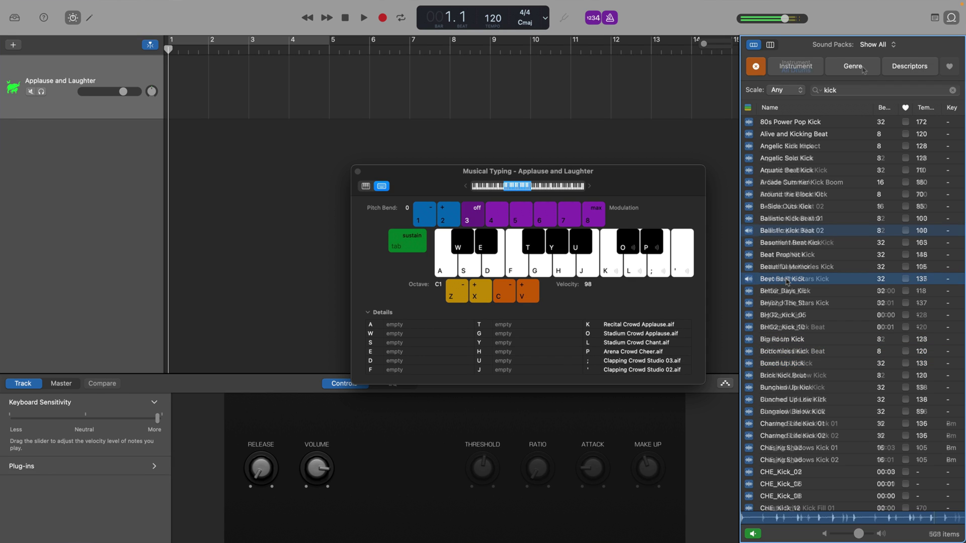
pyautogui.click(826, 231)
pyautogui.moveTo(807, 232); pyautogui.dragTo(448, 268)
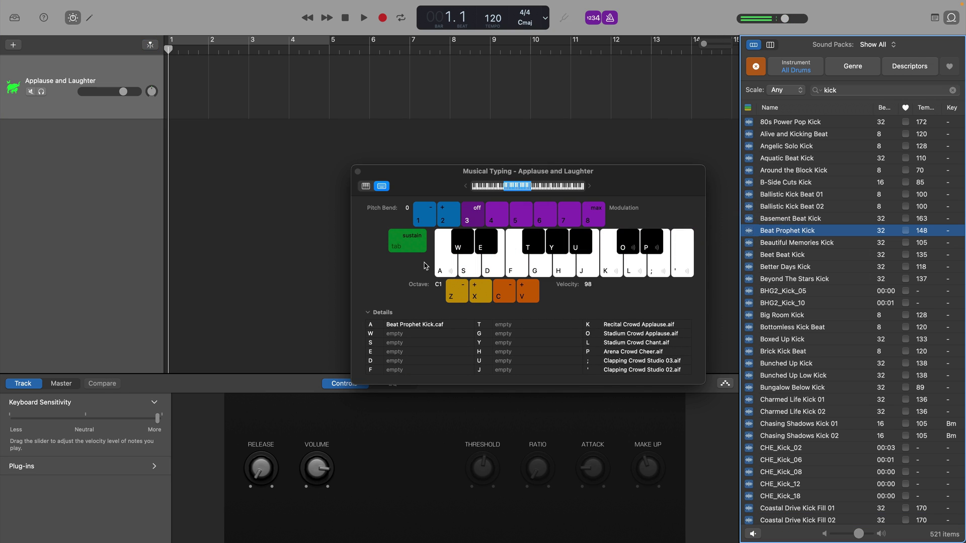
pyautogui.press('a')
pyautogui.press('a')
pyautogui.press('a')
pyautogui.press('a')
pyautogui.press('a')
pyautogui.press('a')
pyautogui.press('a')
# - Search loops for 'snare', preview CHE_Snare options, and assign CHE_Snare_08 to the S key
pyautogui.doubleClick(830, 90)
pyautogui.write('snare')
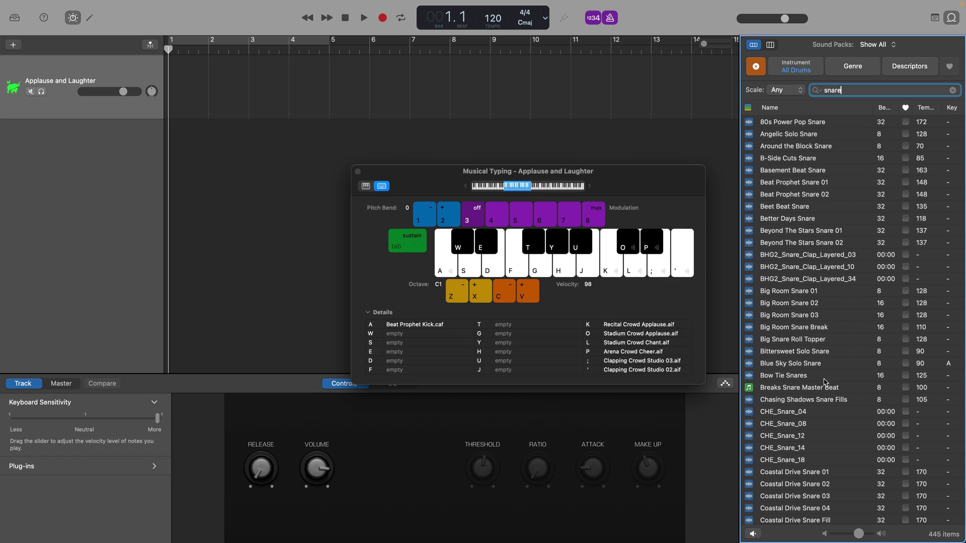
pyautogui.click(803, 412)
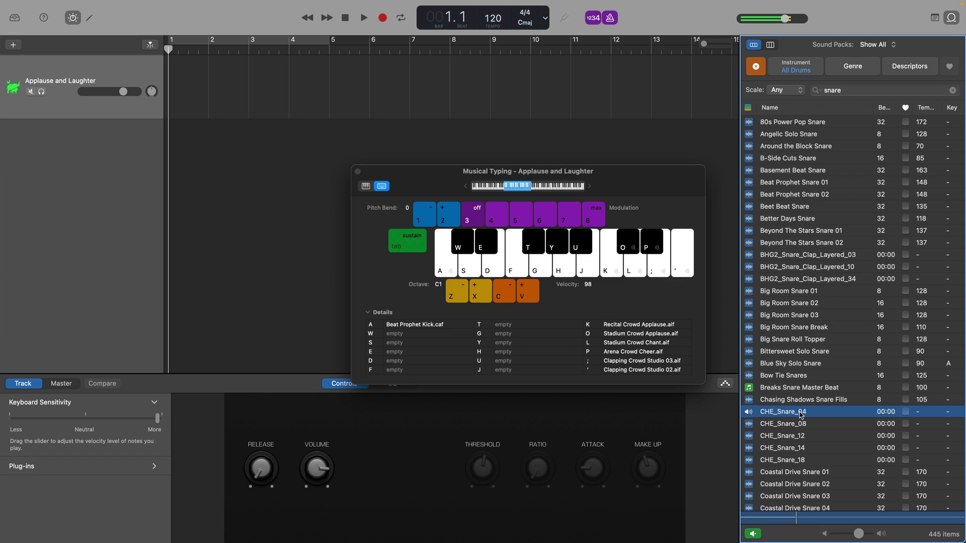
pyautogui.click(792, 425)
pyautogui.click(788, 442)
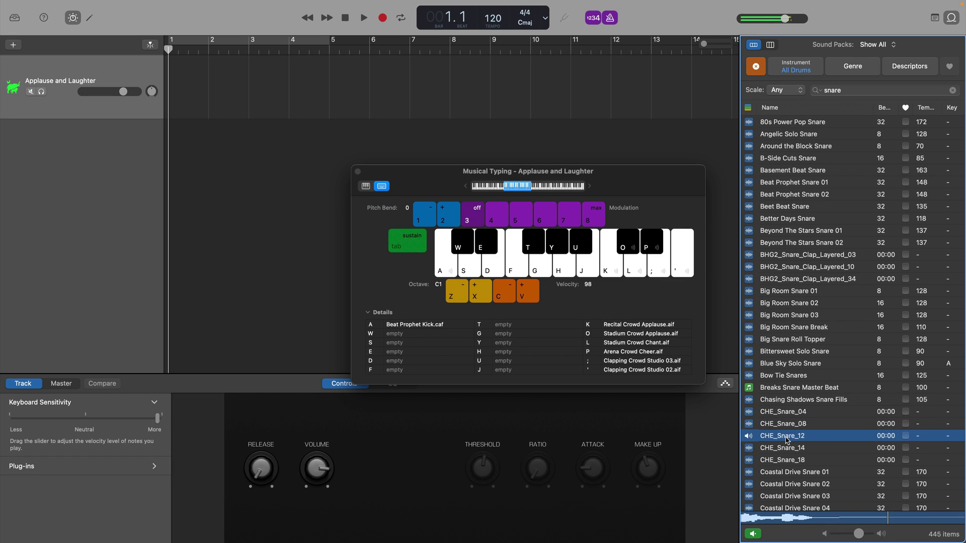
pyautogui.moveTo(783, 425); pyautogui.dragTo(470, 272)
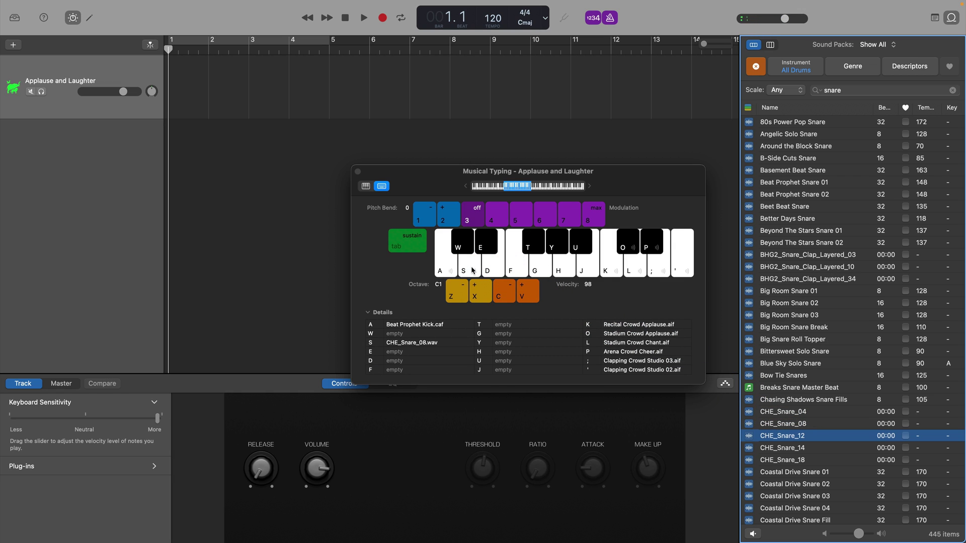
# - Rehearse the kick and snare pattern on the A and S keys
pyautogui.press('a')
pyautogui.press('s')
pyautogui.press('a')
pyautogui.press('a')
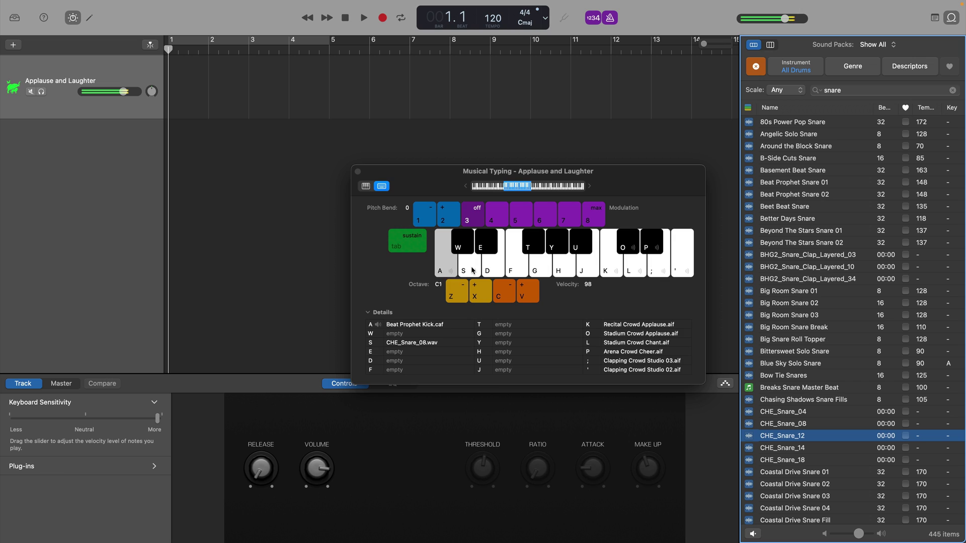
pyautogui.press('s')
pyautogui.press('a')
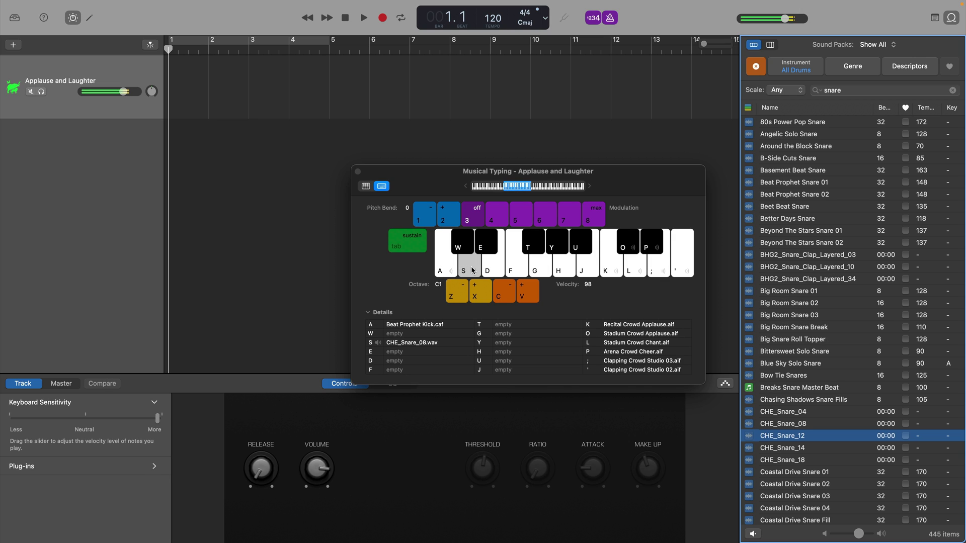
pyautogui.press('a')
pyautogui.press('a')
pyautogui.press('a')
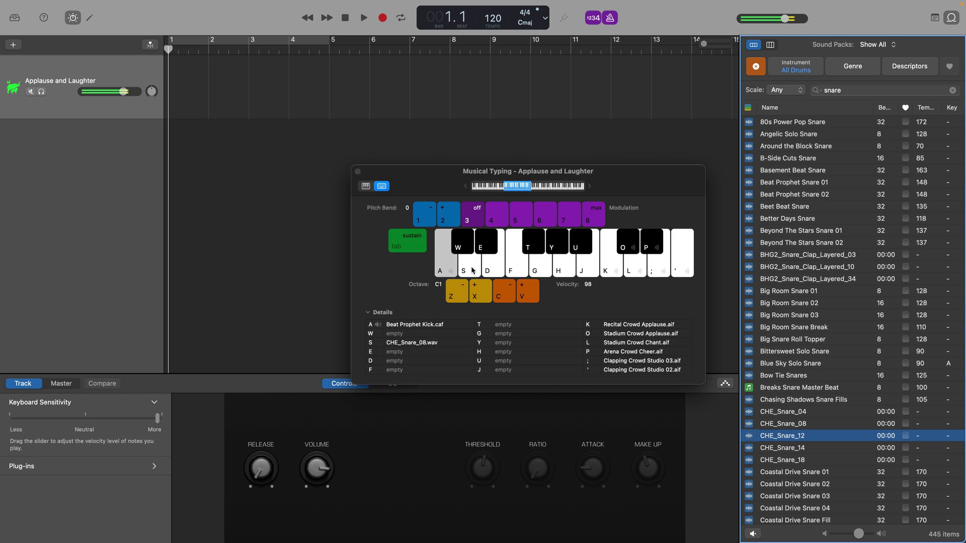
pyautogui.press('s')
pyautogui.press('a')
pyautogui.press('a')
pyautogui.press('s')
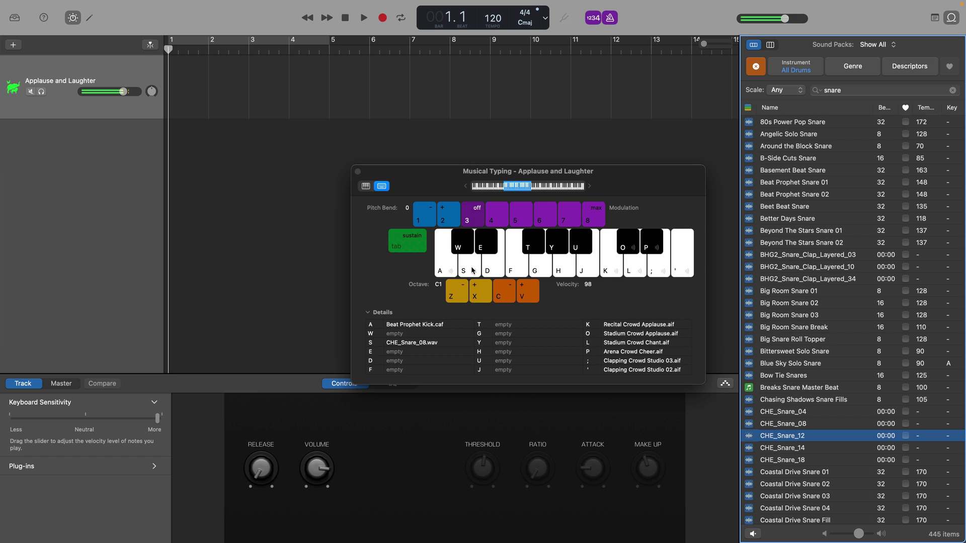
pyautogui.press('s')
pyautogui.press('a')
# - Record a four-bar kick and snare take using A and S, then stop
pyautogui.click(383, 18)
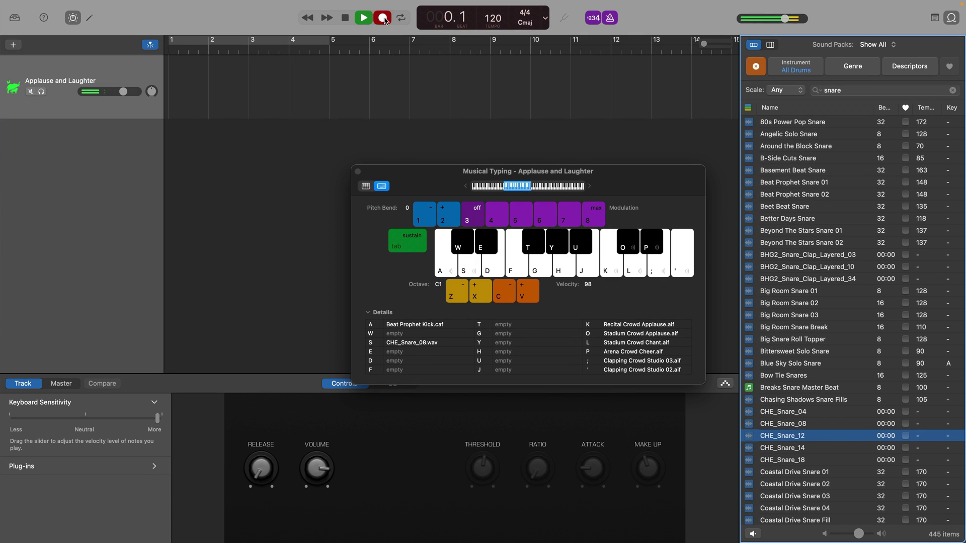
pyautogui.press('a')
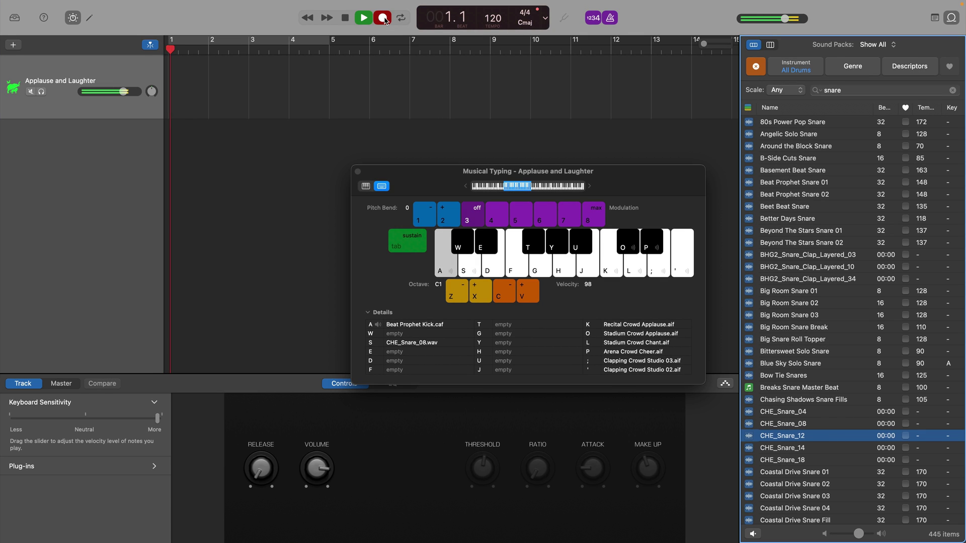
pyautogui.press('s')
pyautogui.press('s')
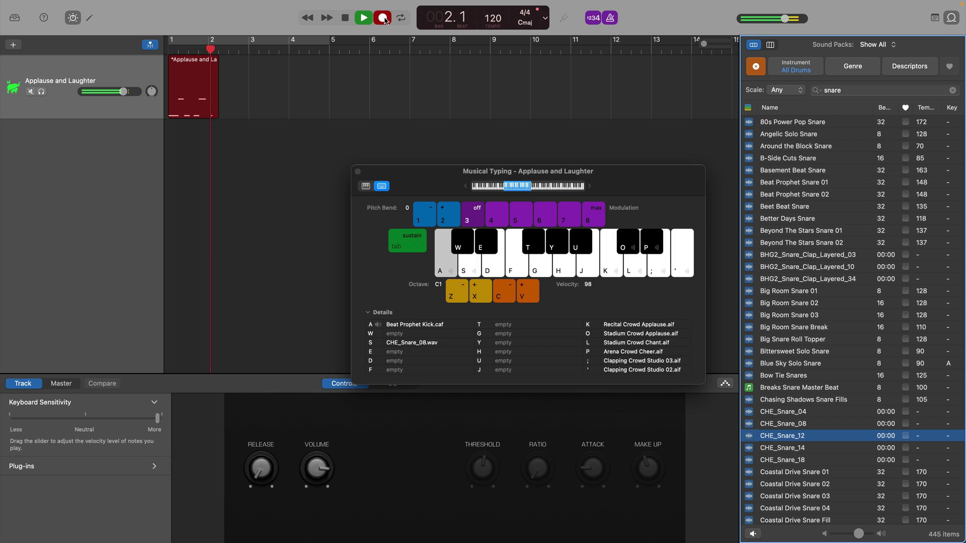
pyautogui.press('s')
pyautogui.press('s')
pyautogui.click(383, 18)
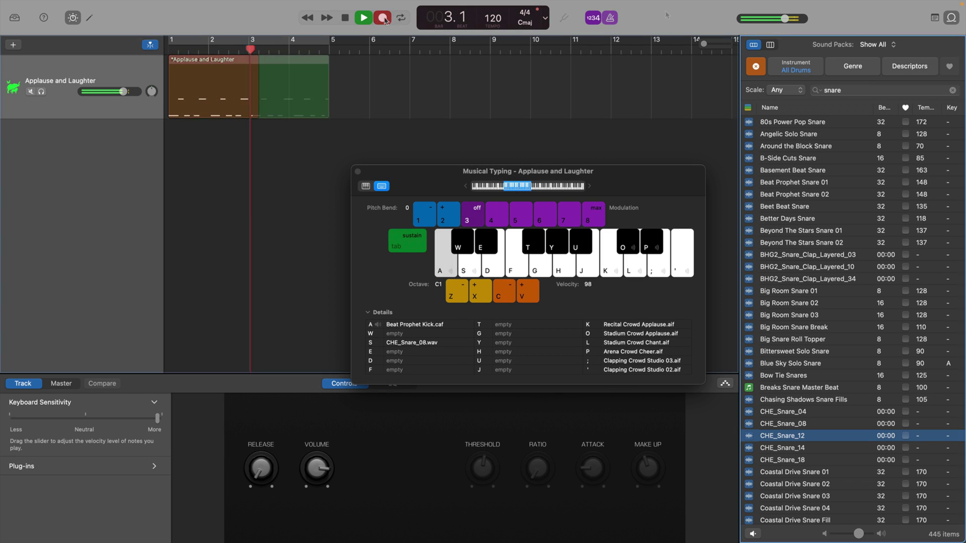
pyautogui.press('s')
pyautogui.press('a')
pyautogui.press('s')
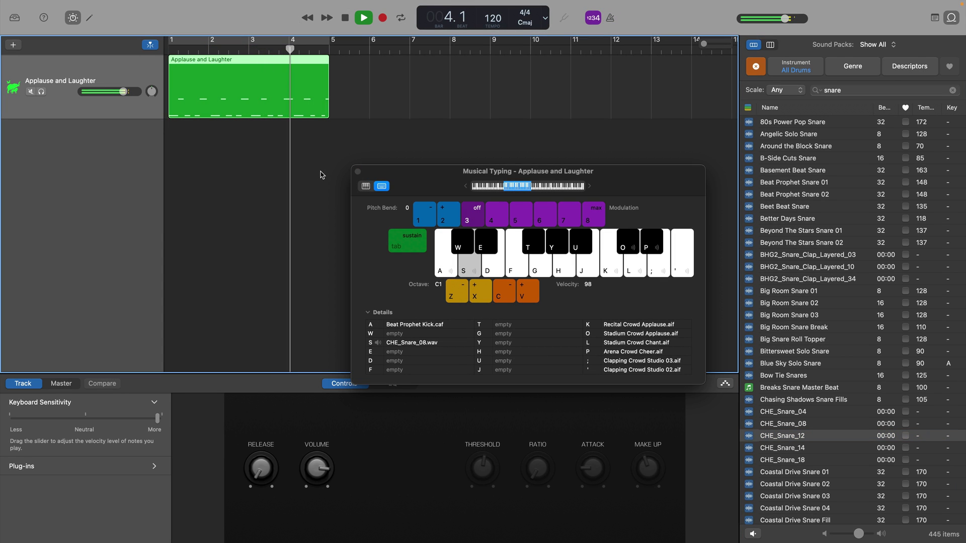
pyautogui.press('s')
pyautogui.press('s')
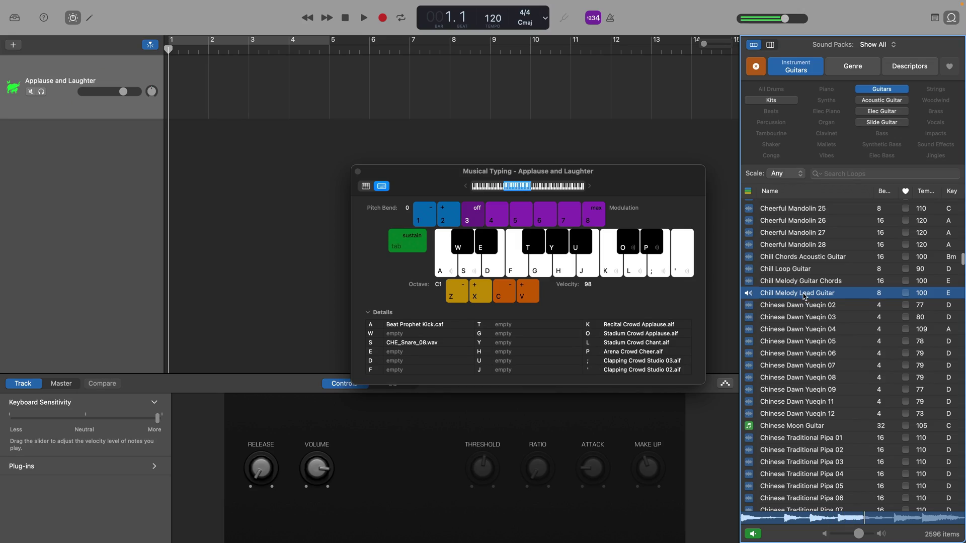
# - Assign the Chill Melody Lead Guitar loop to the D key of Musical Typing
pyautogui.moveTo(805, 296); pyautogui.dragTo(492, 270)
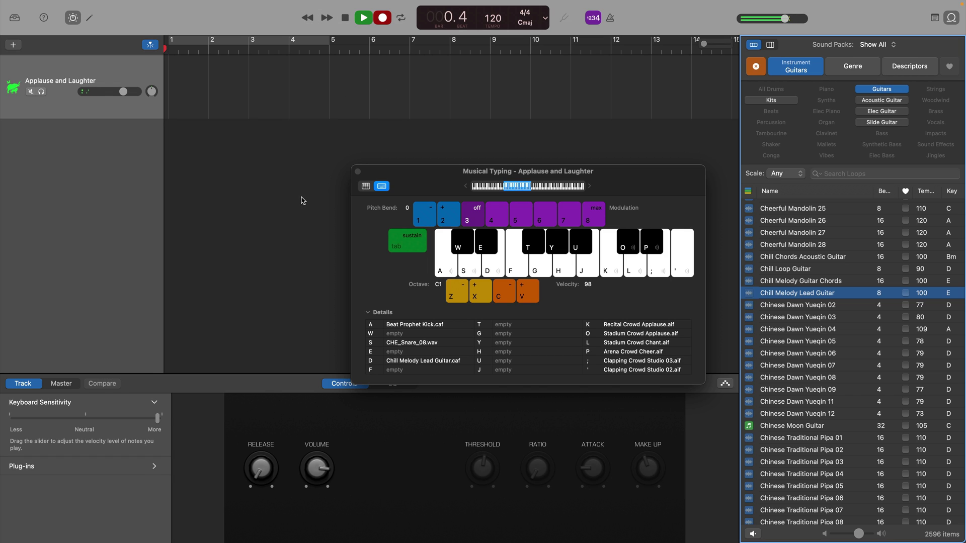
# - Record the guitar sample on the D key, then cycle-play bars 1–2
pyautogui.press('d')
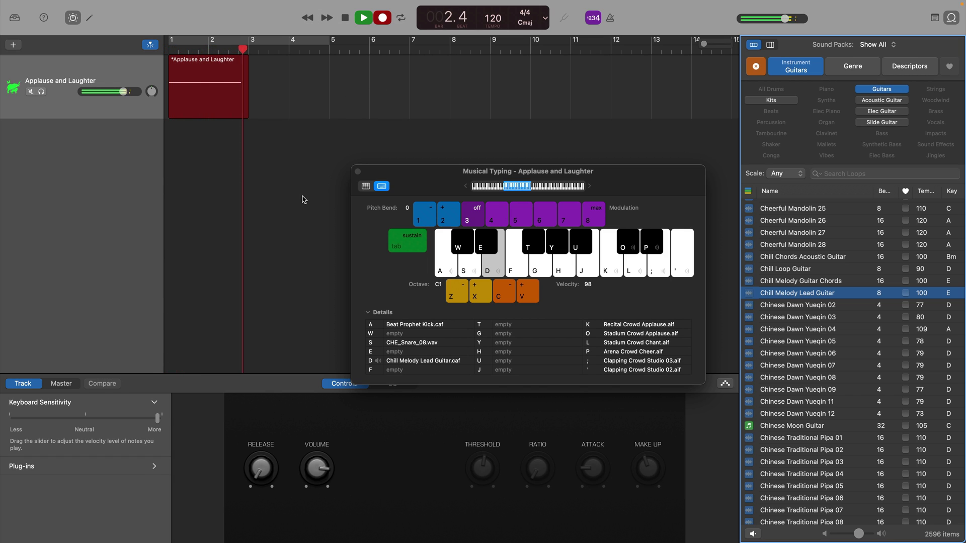
pyautogui.press('space')
pyautogui.moveTo(171, 41); pyautogui.dragTo(204, 43)
pyautogui.press('space')
# - Play the guitar sample along while resizing the loop range to end near 2.4
pyautogui.press('d')
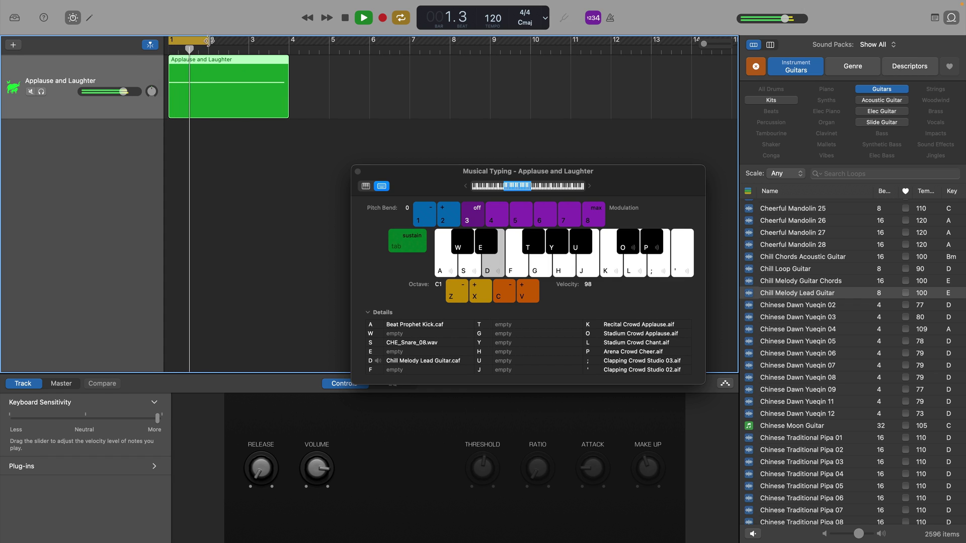
pyautogui.moveTo(208, 40); pyautogui.dragTo(254, 40)
pyautogui.moveTo(249, 40); pyautogui.dragTo(229, 40)
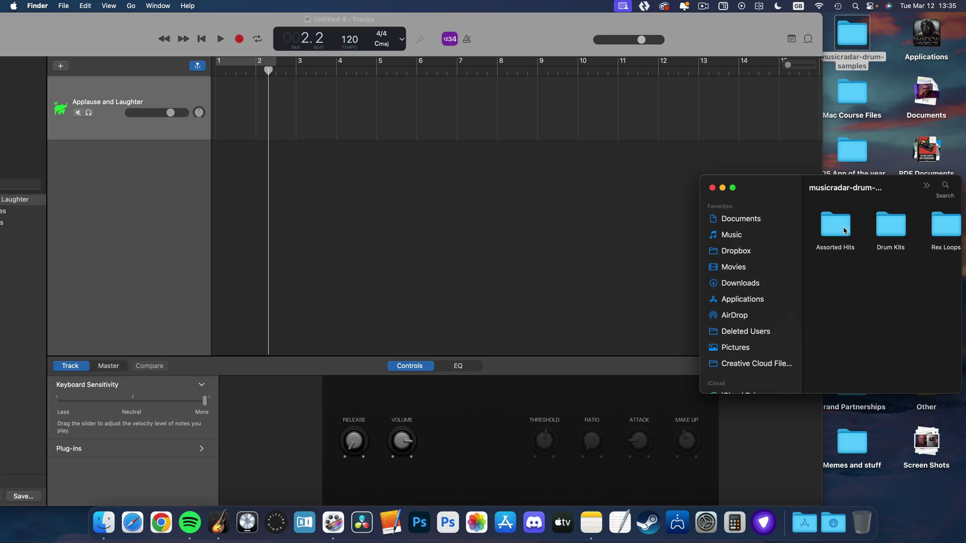
# - Open the Cymbals folder inside Assorted Hits in the drum samples
pyautogui.doubleClick(844, 230)
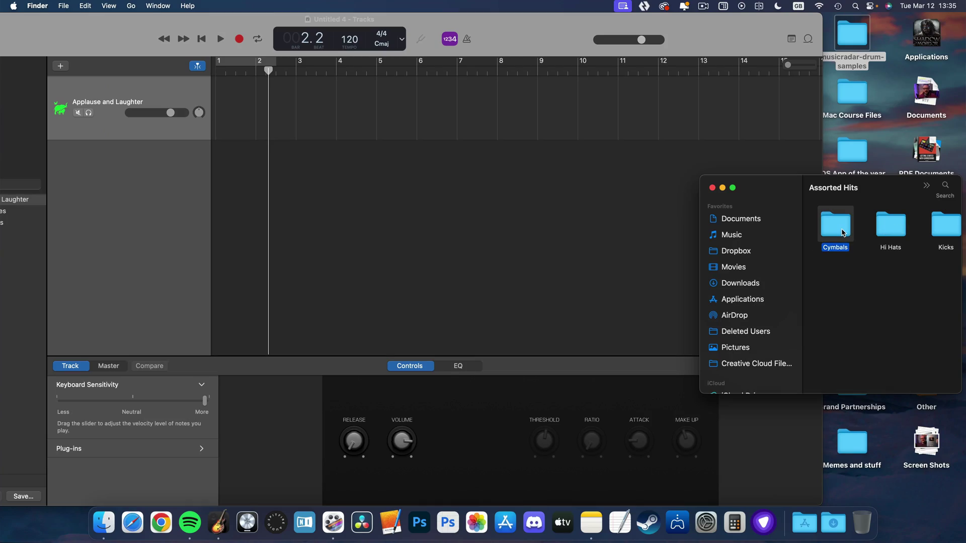
pyautogui.doubleClick(844, 233)
pyautogui.click(593, 237)
# - Show GarageBand's Musical Typing keyboard and check what the F and J keys play
pyautogui.press('super+k')
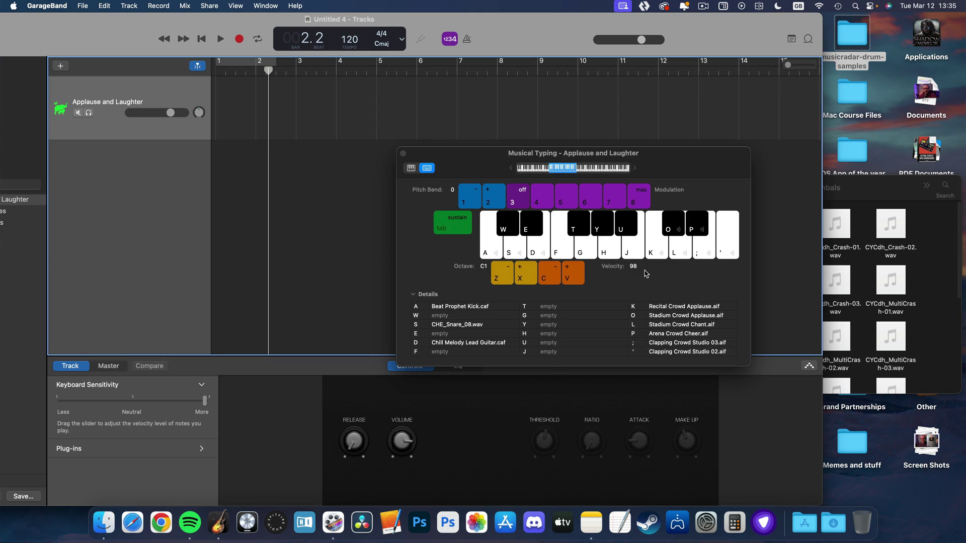
pyautogui.click(562, 253)
pyautogui.press('j')
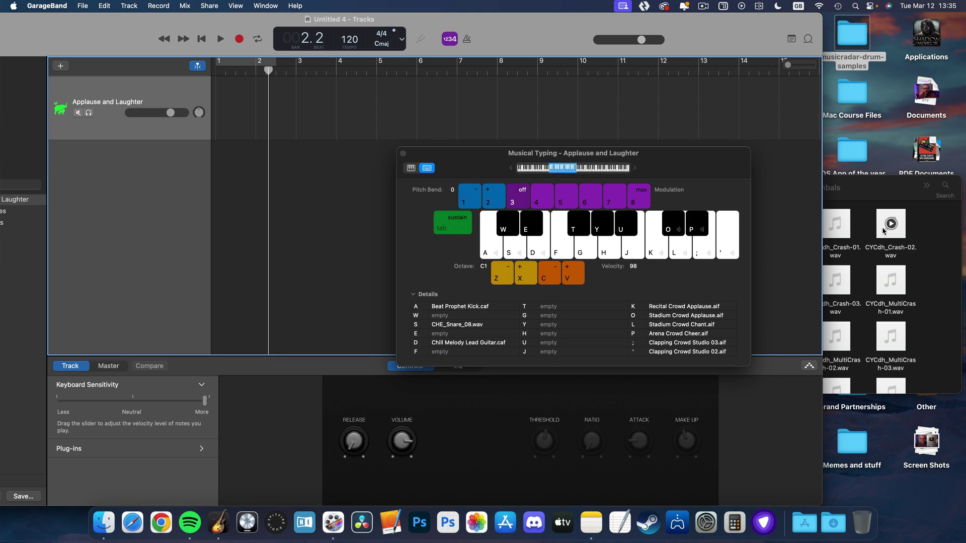